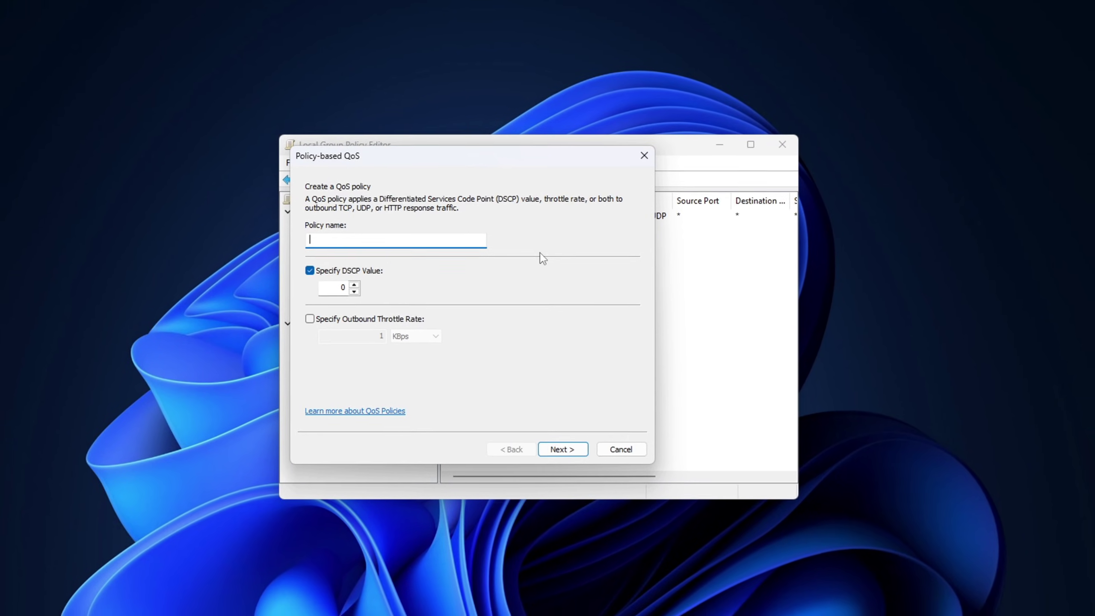
# In the QoS policy wizard, enter 'GameX Priority' as the policy name and 46 as the DSCP value.
pyautogui.moveTo(533, 163); pyautogui.dragTo(564, 167)
pyautogui.write('GameX Priority')
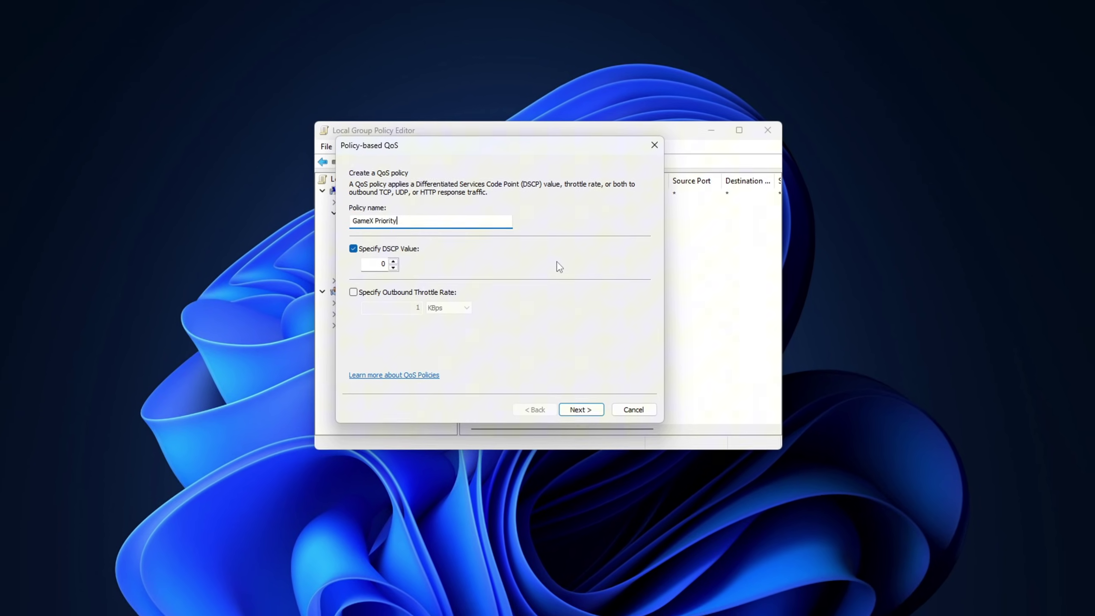
pyautogui.doubleClick(383, 263)
pyautogui.write('46')
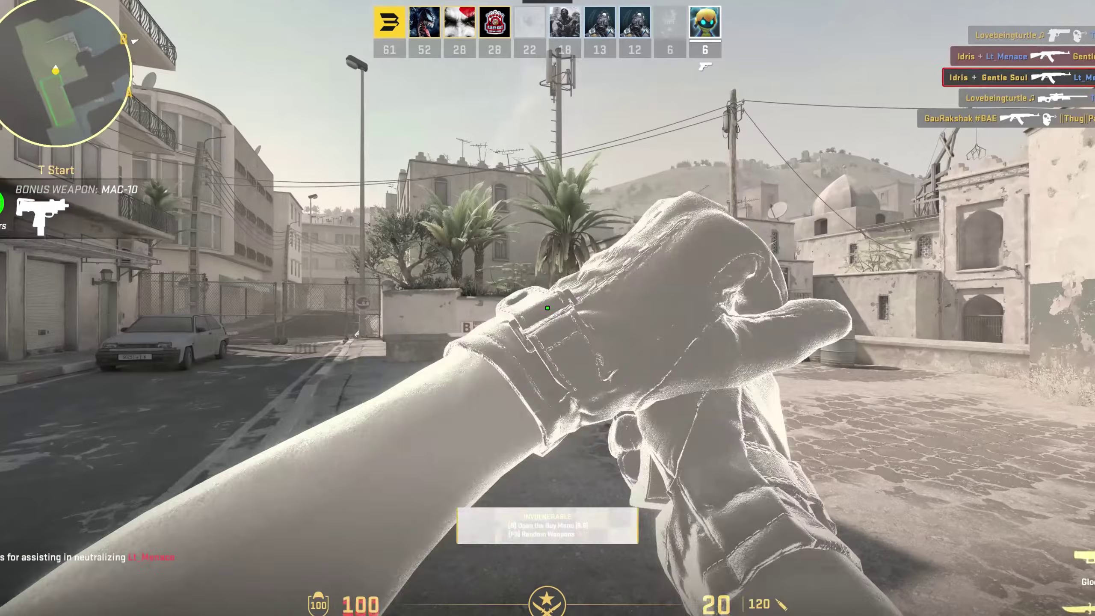
# Buy an AWP from the buy menu, scope in and shoot the enemy down the street.
pyautogui.press('b')
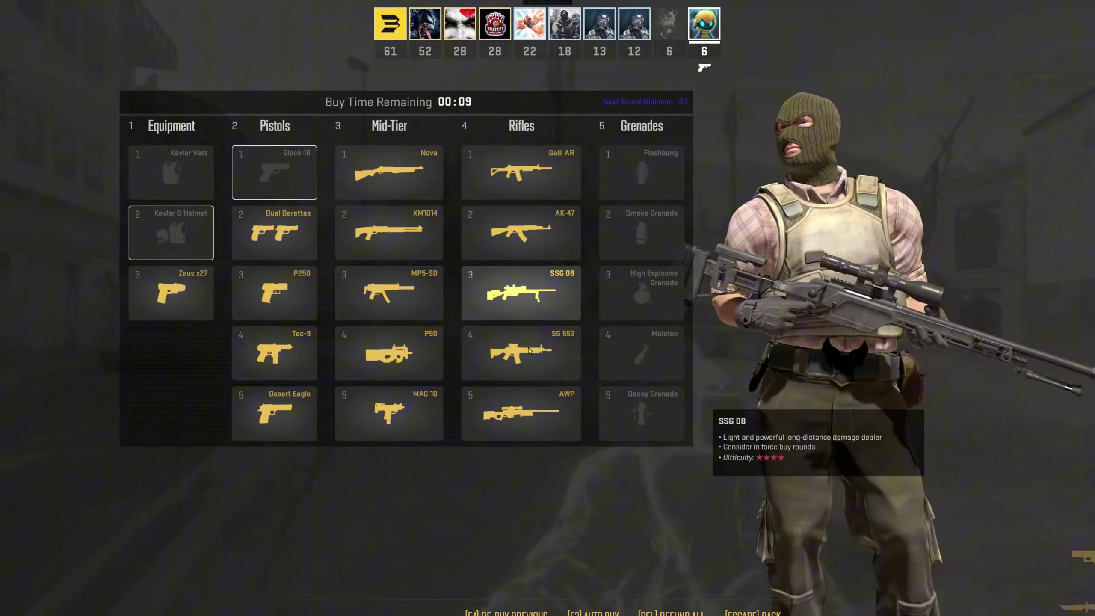
pyautogui.click(521, 412)
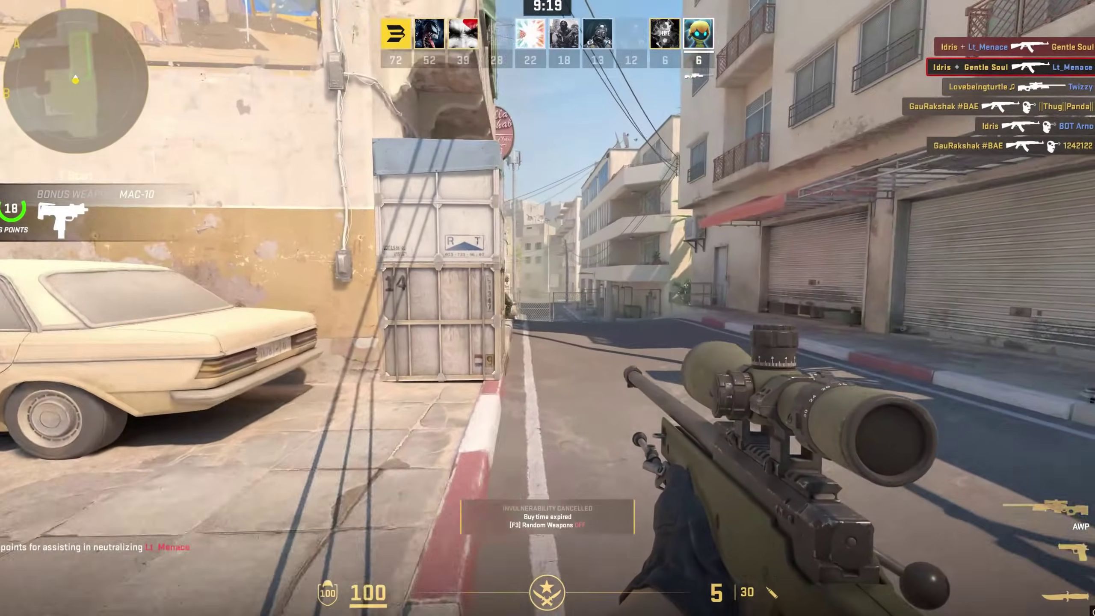
pyautogui.rightClick(547, 308)
pyautogui.click(548, 308)
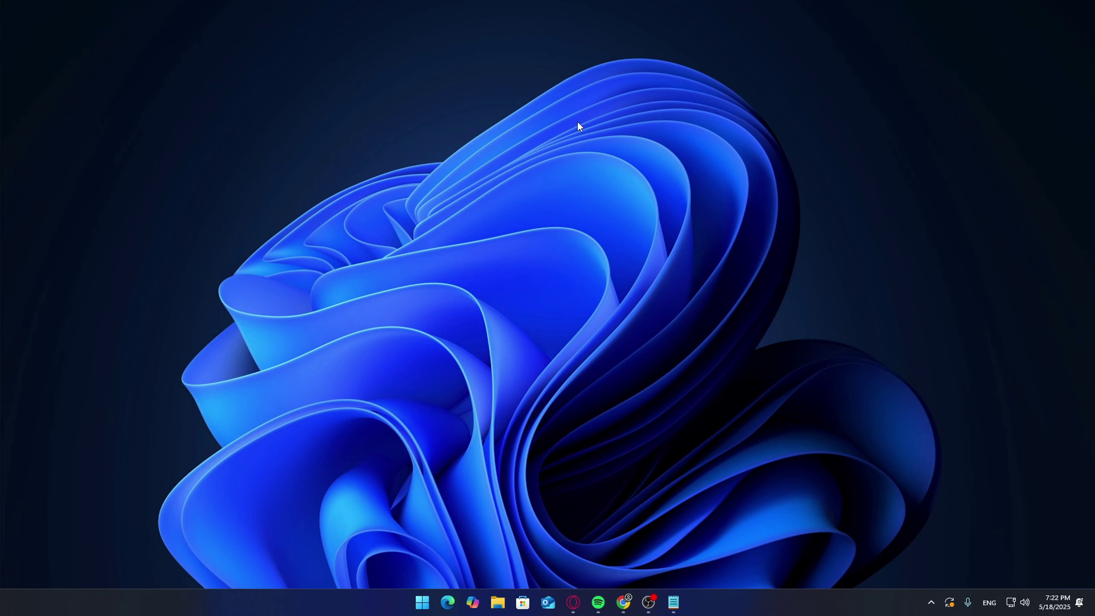
# Search Windows for 'view netw' and launch View network connections.
pyautogui.press('super+s')
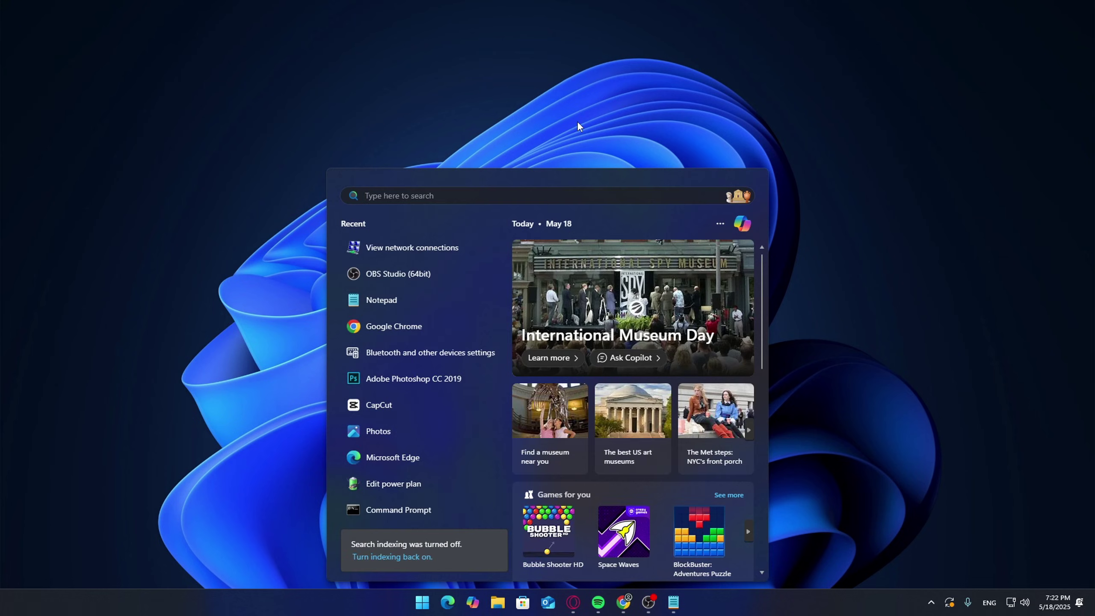
pyautogui.write('view netw')
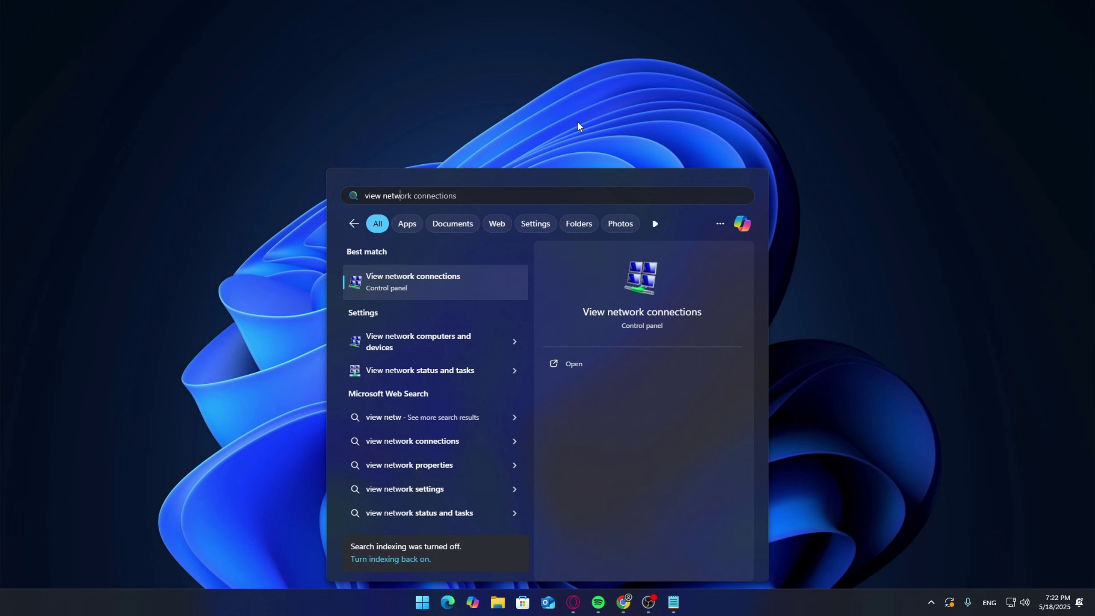
pyautogui.press('Return')
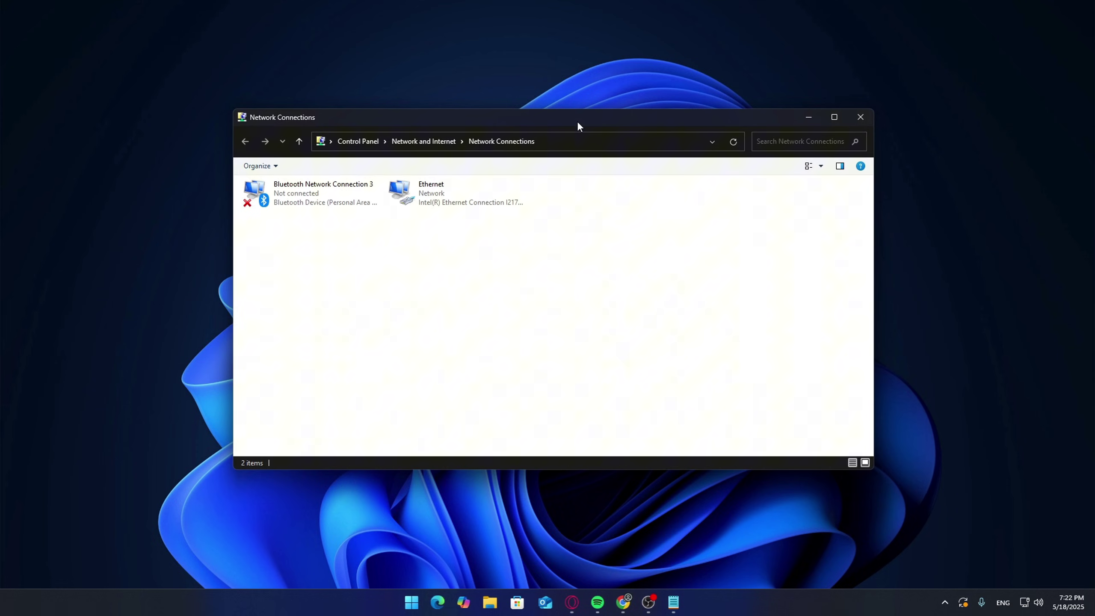
# Open the Properties of the Ethernet connection.
pyautogui.moveTo(578, 125)
pyautogui.mouseDown()
pyautogui.moveTo(592, 135)
pyautogui.moveTo(576, 118)
pyautogui.mouseUp()
pyautogui.click(465, 190)
pyautogui.rightClick(465, 190)
pyautogui.click(531, 294)
# Check that QoS Packet Scheduler is ticked for Ethernet and confirm with OK.
pyautogui.moveTo(357, 165); pyautogui.dragTo(558, 168)
pyautogui.click(520, 281)
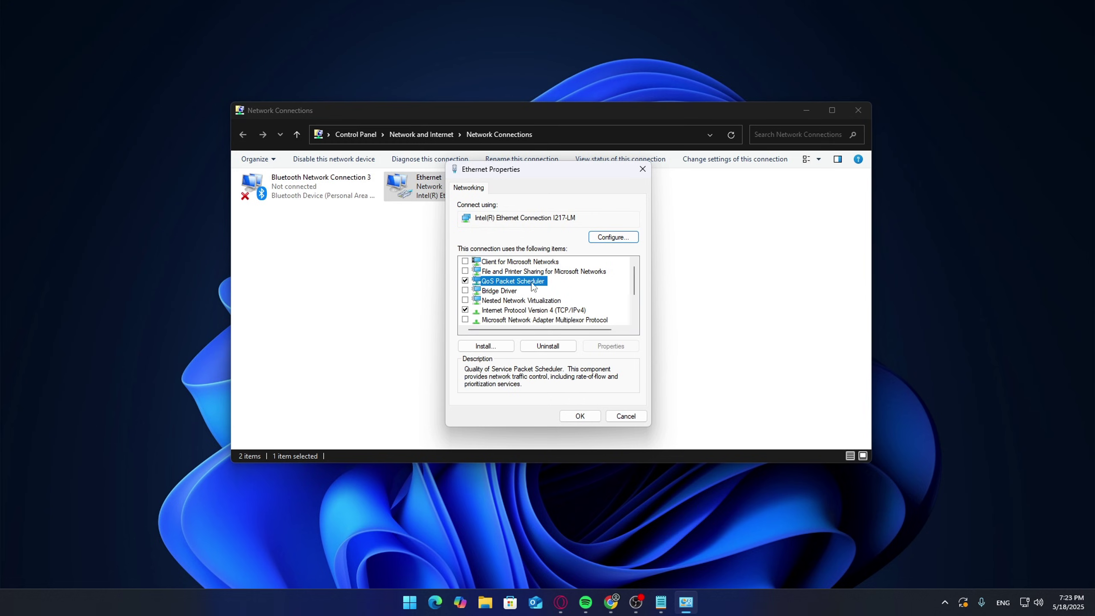
pyautogui.click(496, 292)
pyautogui.click(496, 281)
pyautogui.click(580, 416)
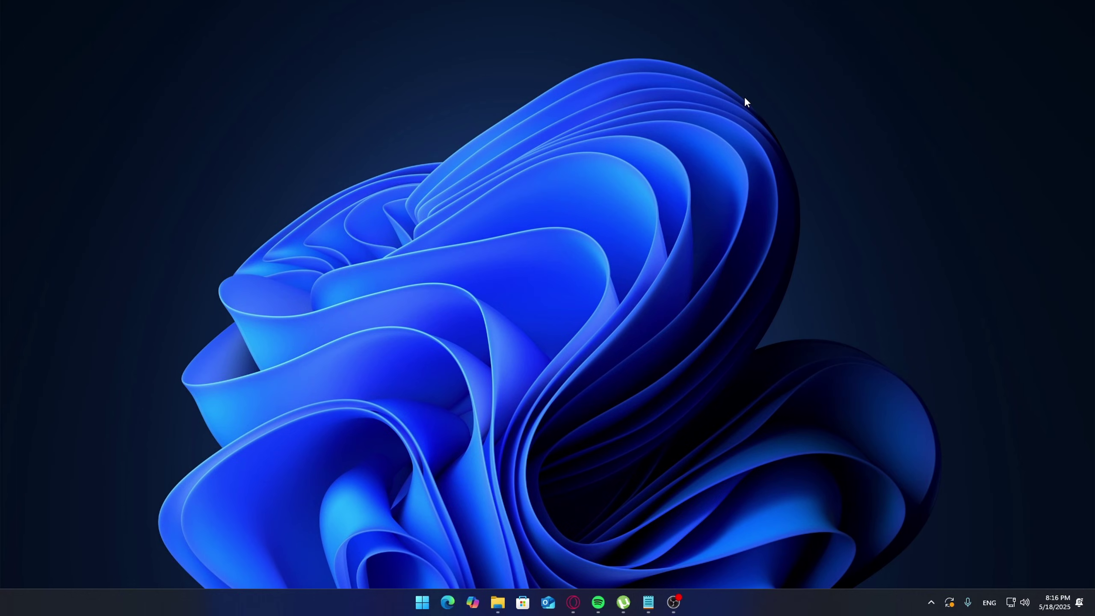
# Run gpedit.msc and expand Windows Settings under Computer Configuration.
pyautogui.press('super+r')
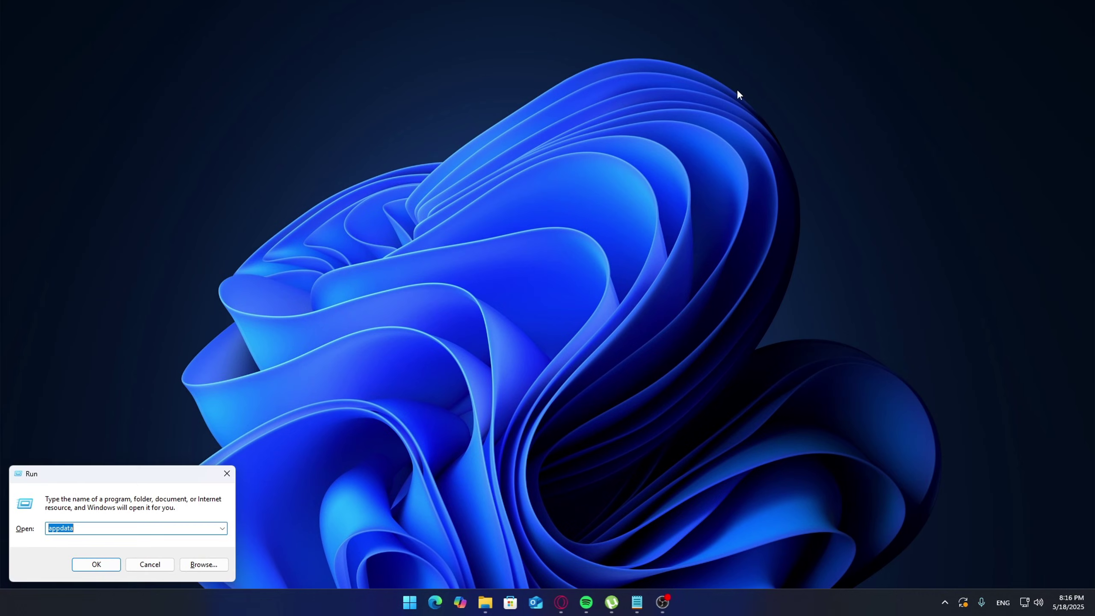
pyautogui.moveTo(141, 477); pyautogui.dragTo(588, 198)
pyautogui.write('gpedit.msc')
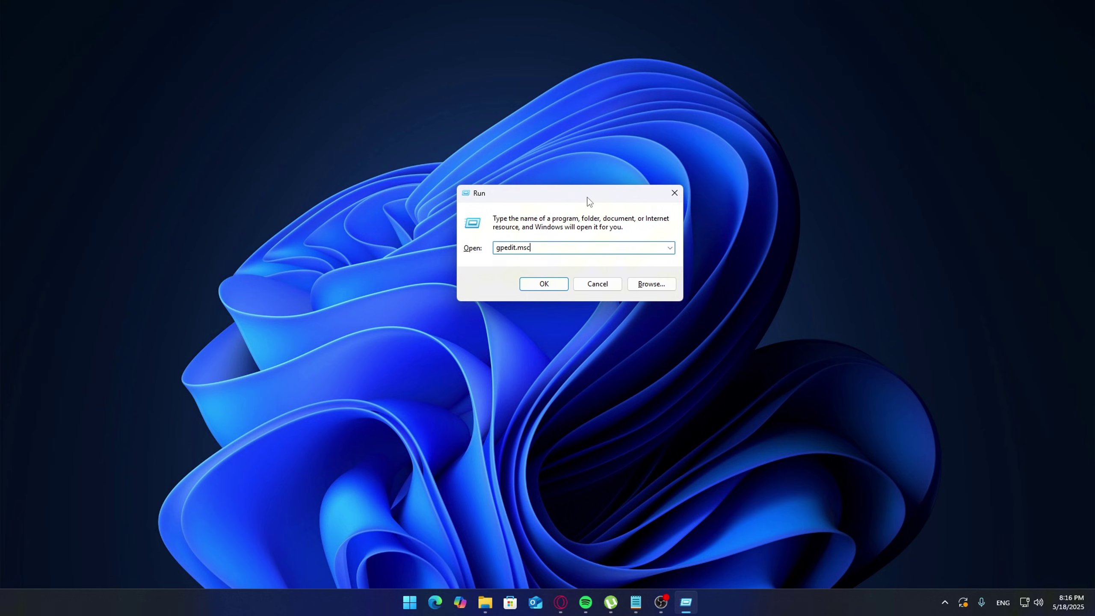
pyautogui.press('Return')
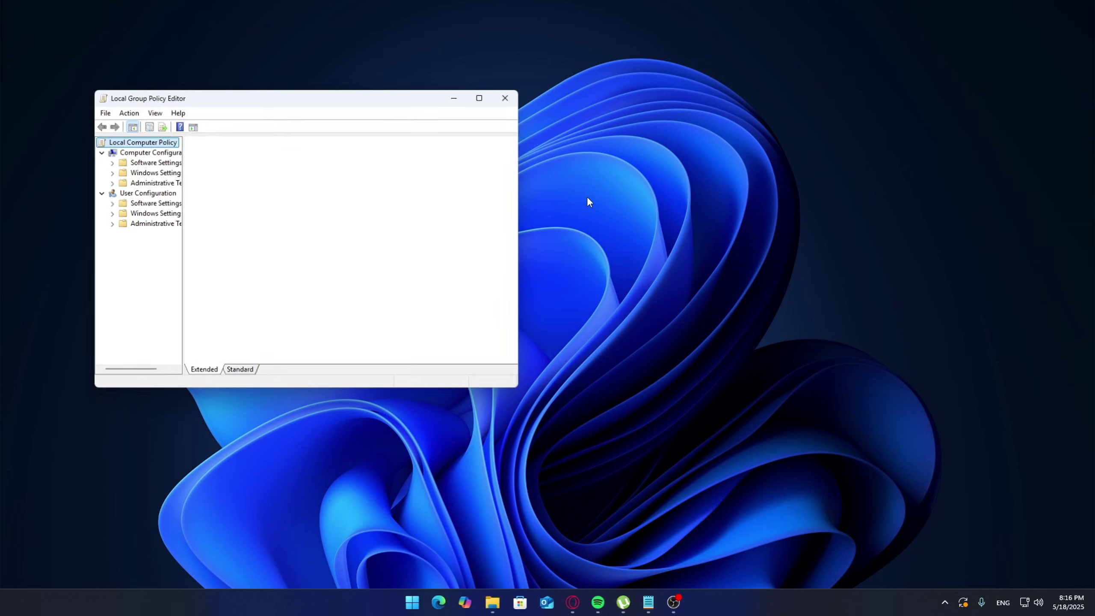
pyautogui.moveTo(393, 100); pyautogui.dragTo(642, 123)
pyautogui.click(359, 195)
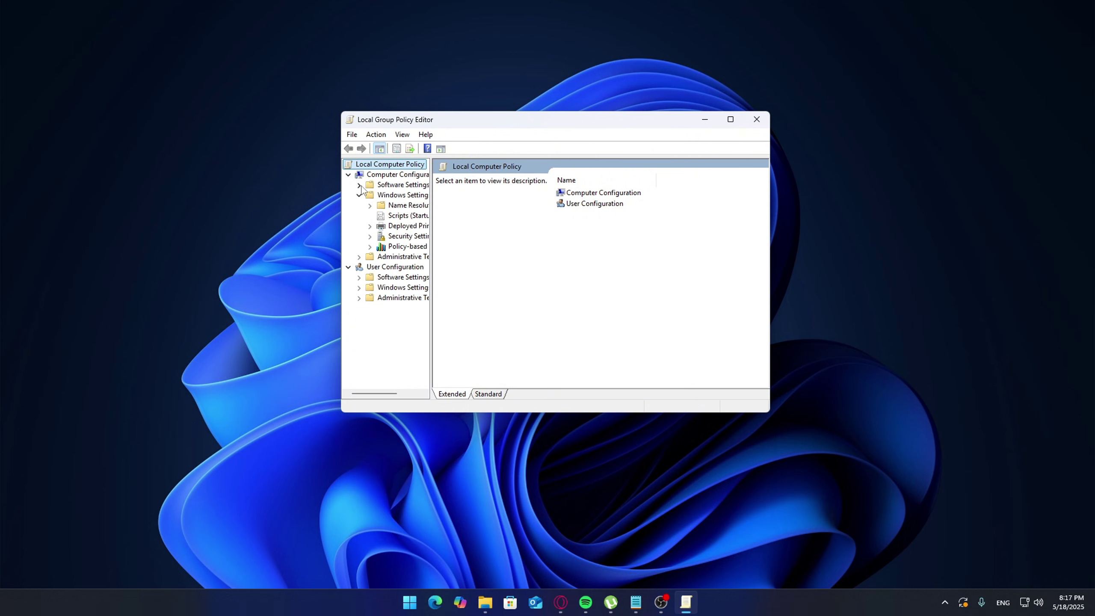
# Start a new policy from the Policy-based QoS folder's context menu.
pyautogui.moveTo(433, 219); pyautogui.dragTo(472, 218)
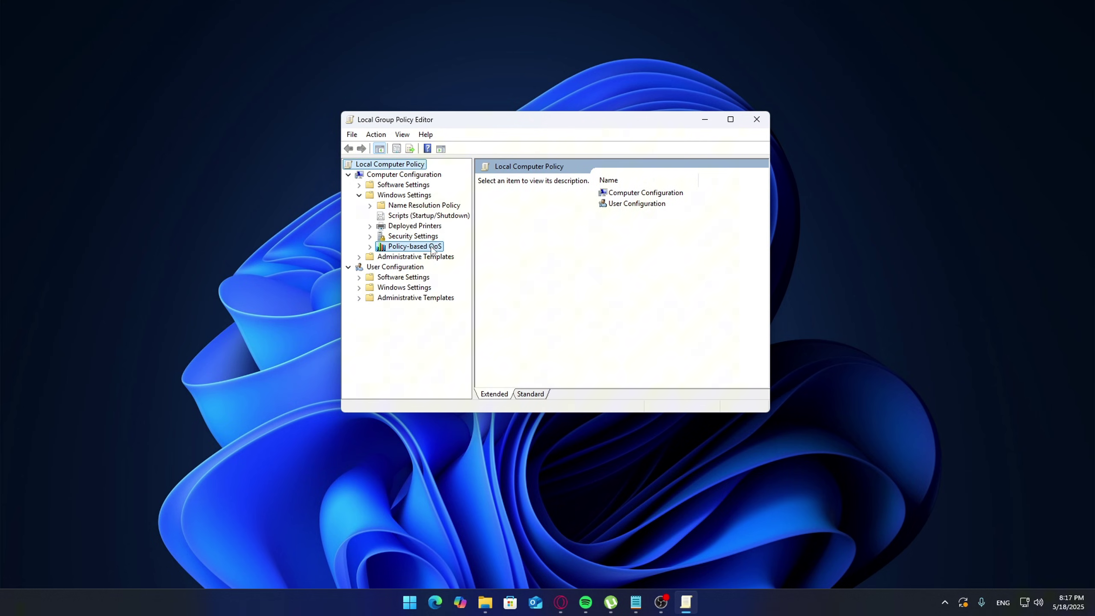
pyautogui.click(407, 247)
pyautogui.rightClick(404, 246)
pyautogui.click(449, 254)
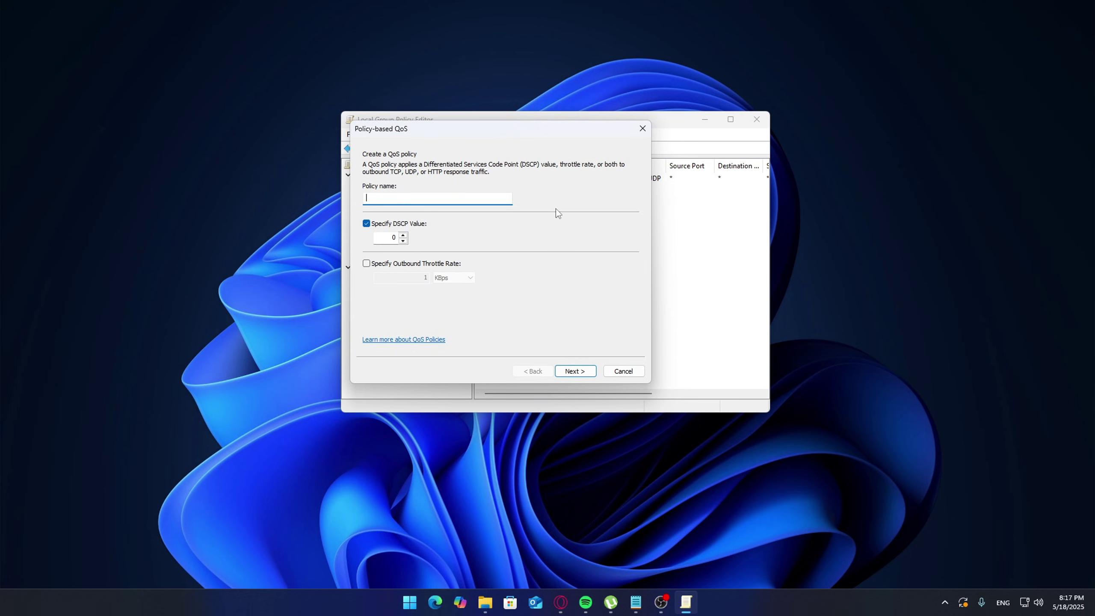
# Name the policy 'GameX Priority' and set its DSCP value to 46.
pyautogui.moveTo(551, 133)
pyautogui.mouseDown()
pyautogui.moveTo(563, 129)
pyautogui.moveTo(565, 140)
pyautogui.mouseUp()
pyautogui.click(485, 201)
pyautogui.write('GameX Priority')
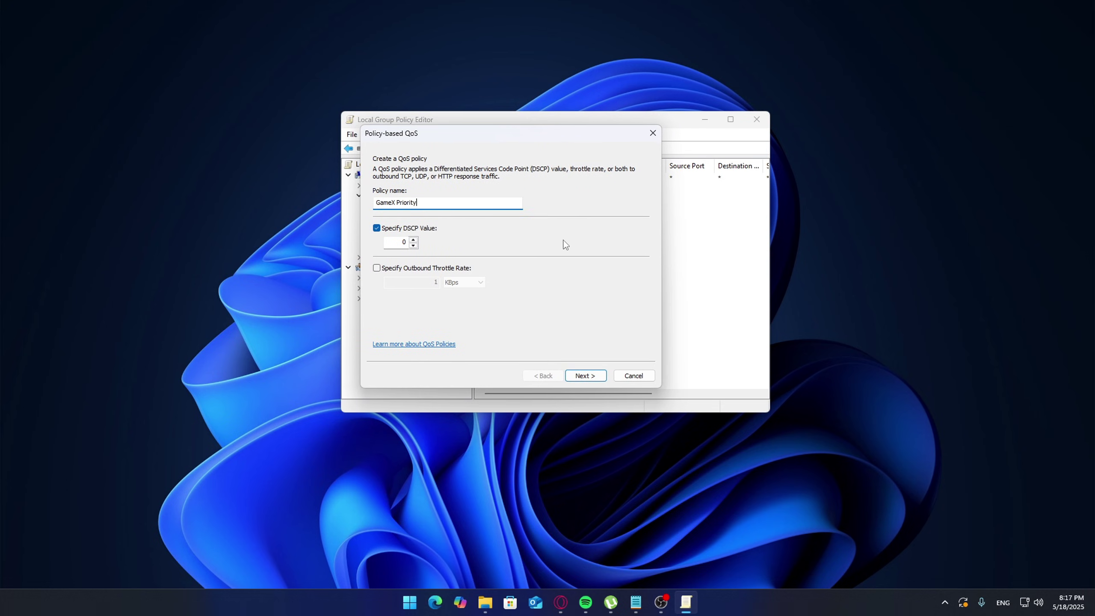
pyautogui.doubleClick(396, 243)
pyautogui.write('46')
# Limit the policy to the pasted executable valorant-win64-shipping.exe.
pyautogui.click(594, 376)
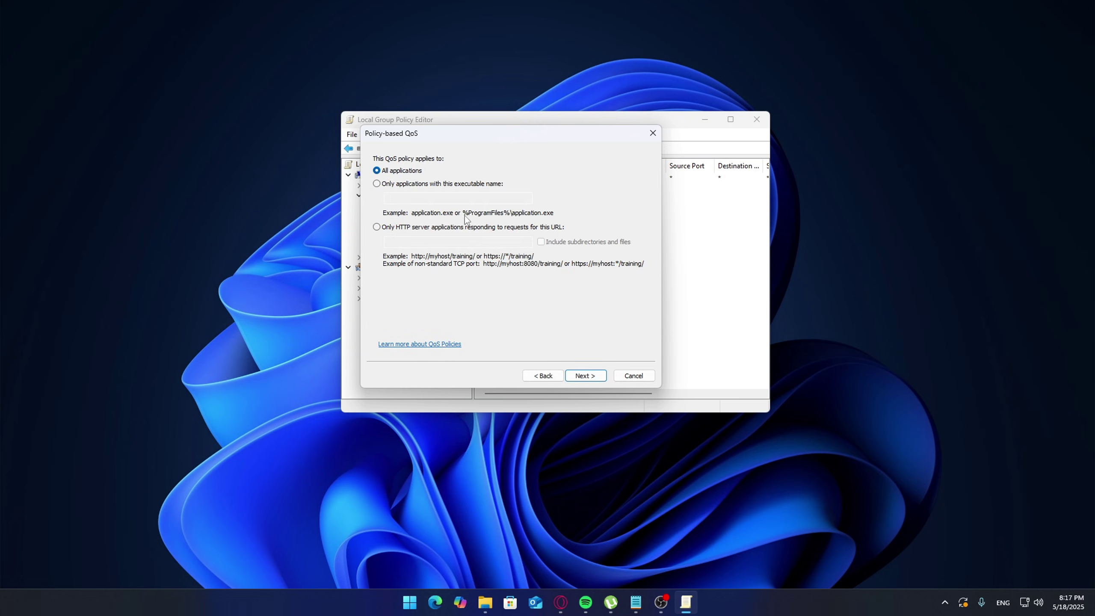
pyautogui.click(462, 185)
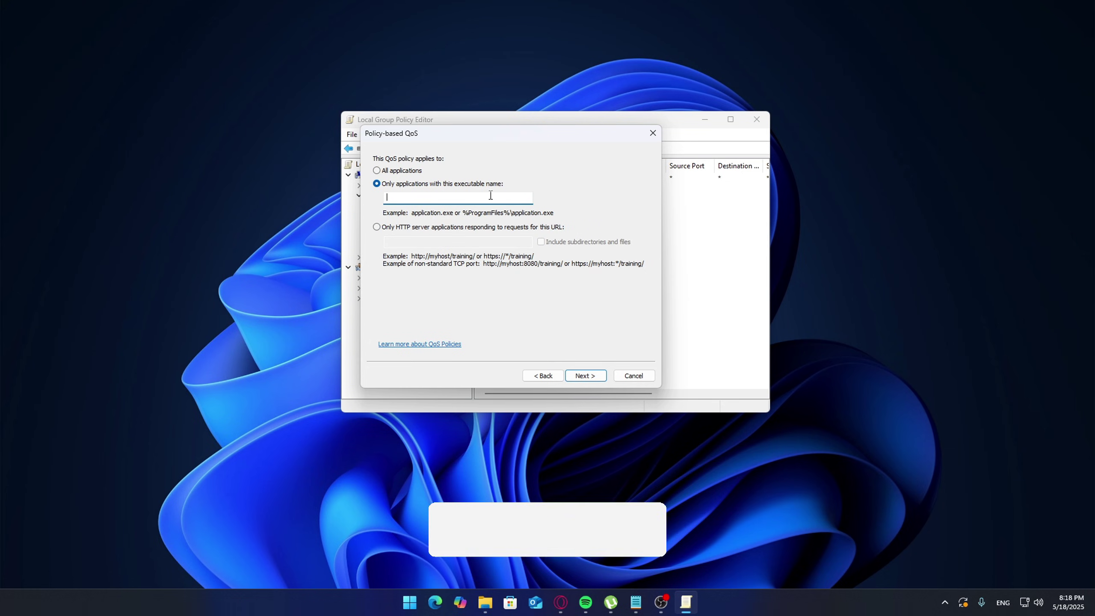
pyautogui.write('valorant-win64-shipping.exe')
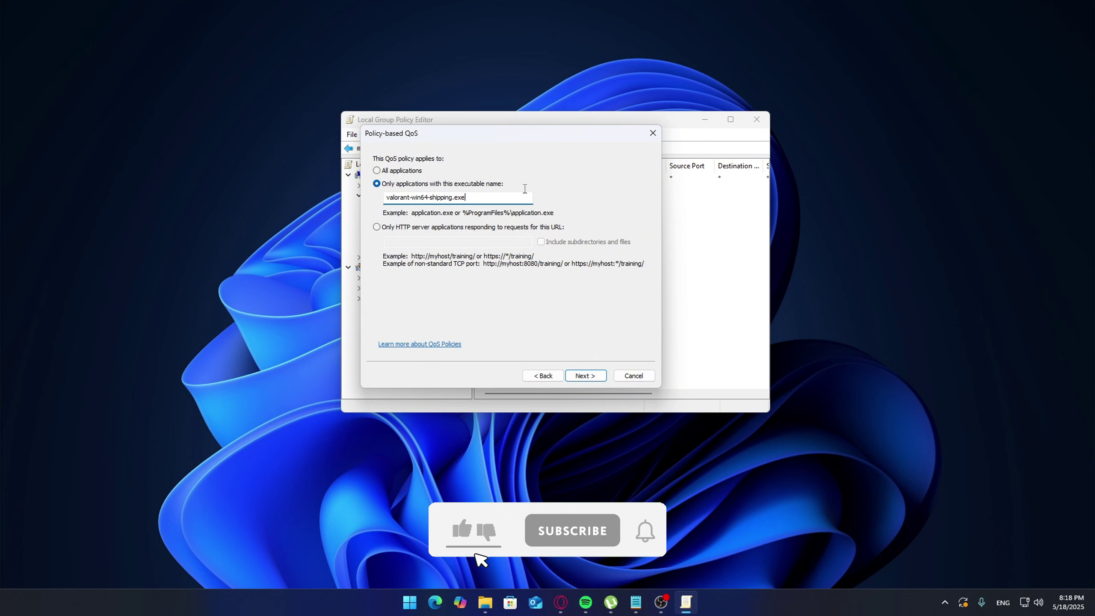
pyautogui.moveTo(524, 139); pyautogui.dragTo(537, 139)
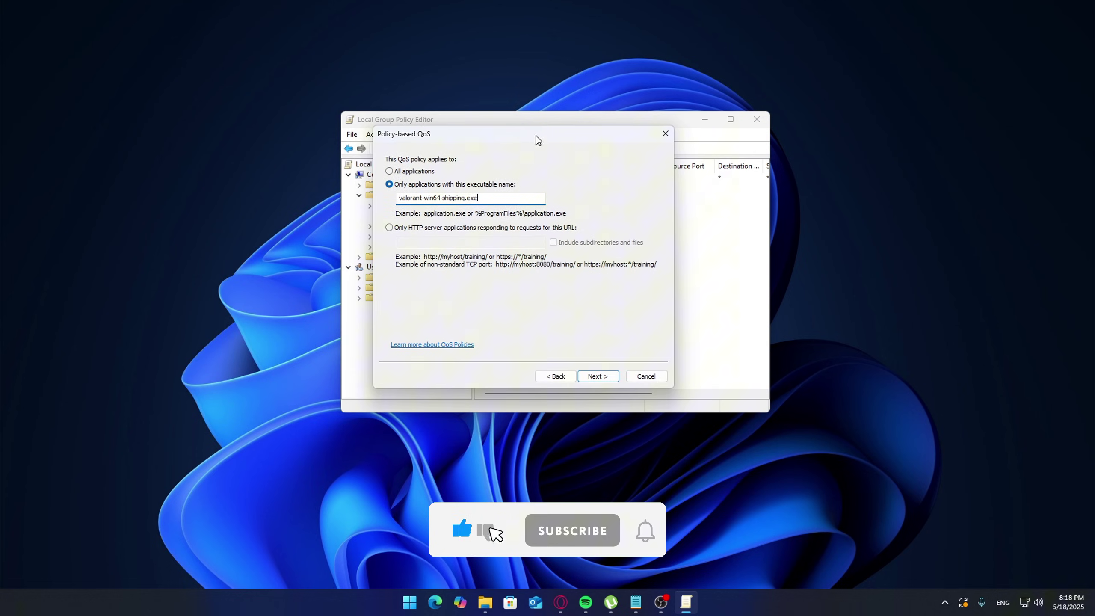
# Skip the IP address page and keep TCP and UDP as the protocol.
pyautogui.click(603, 377)
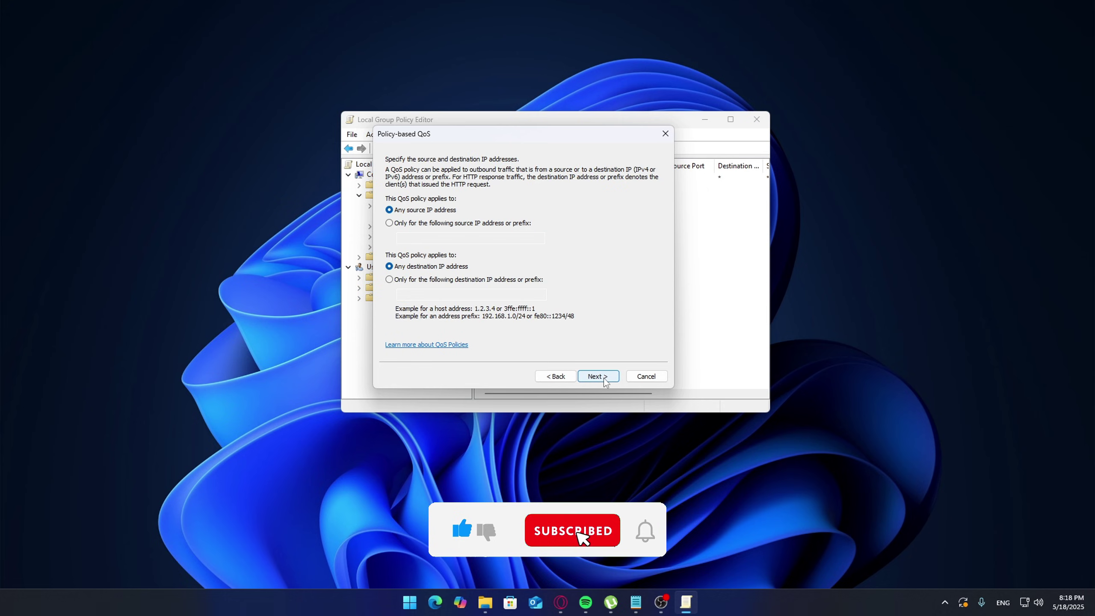
pyautogui.click(603, 377)
pyautogui.click(412, 203)
pyautogui.click(405, 213)
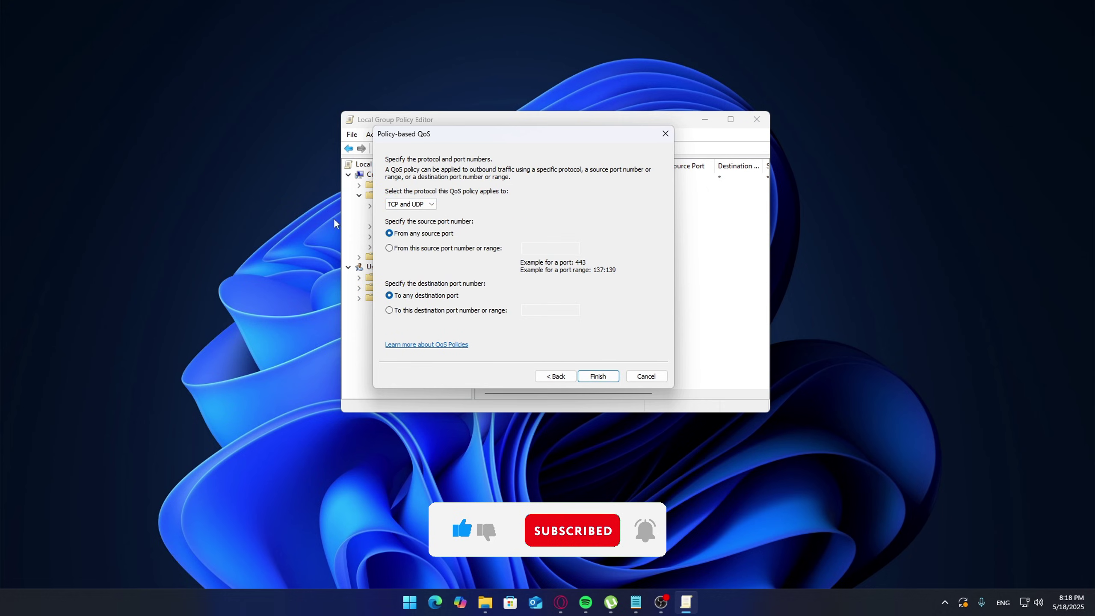
pyautogui.click(583, 382)
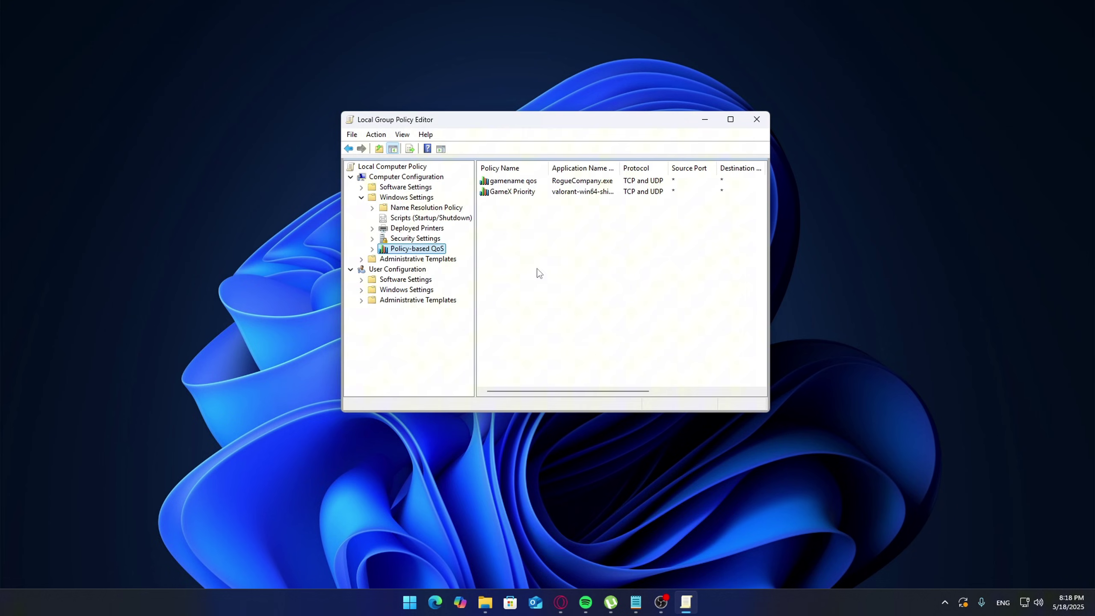
pyautogui.click(486, 191)
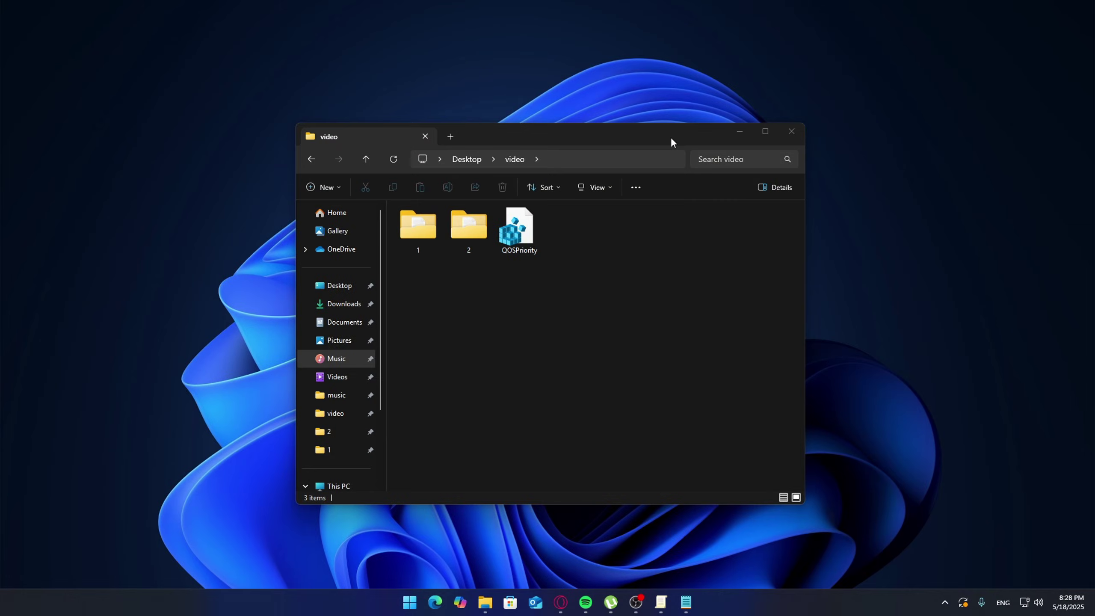
# Open QOSPriority.reg in Notepad using Open with > Choose another app.
pyautogui.moveTo(671, 137); pyautogui.dragTo(659, 94)
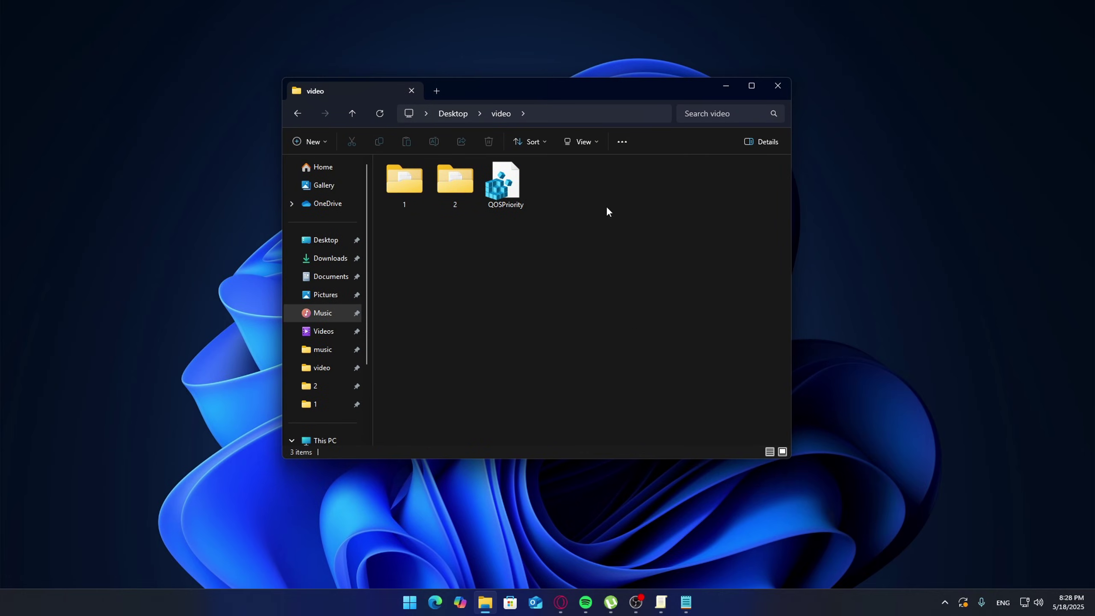
pyautogui.moveTo(687, 100); pyautogui.dragTo(696, 109)
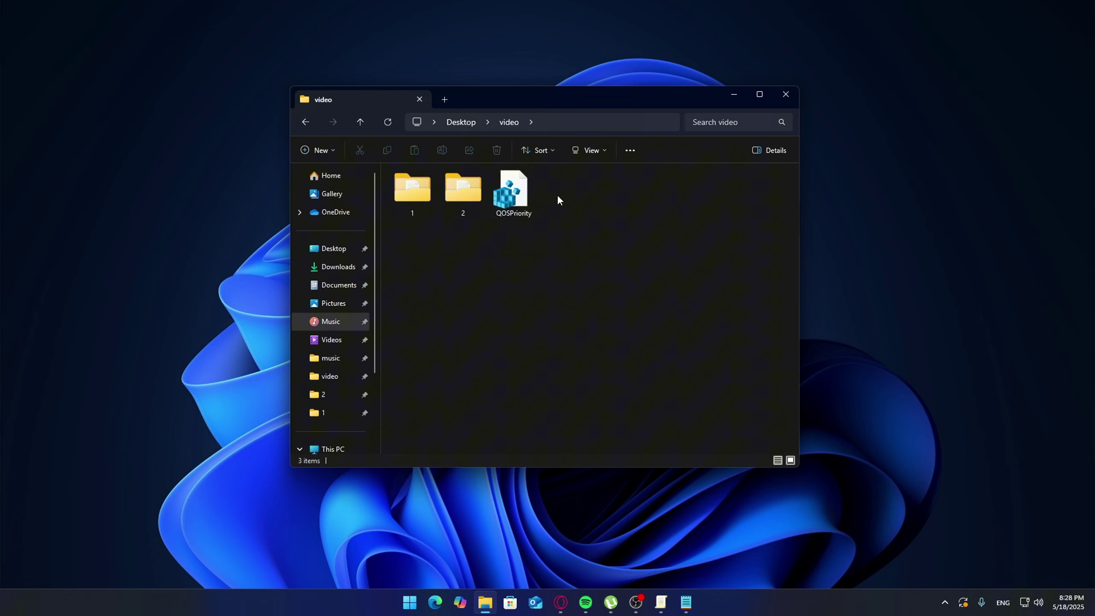
pyautogui.click(510, 205)
pyautogui.doubleClick(514, 200)
pyautogui.rightClick(509, 192)
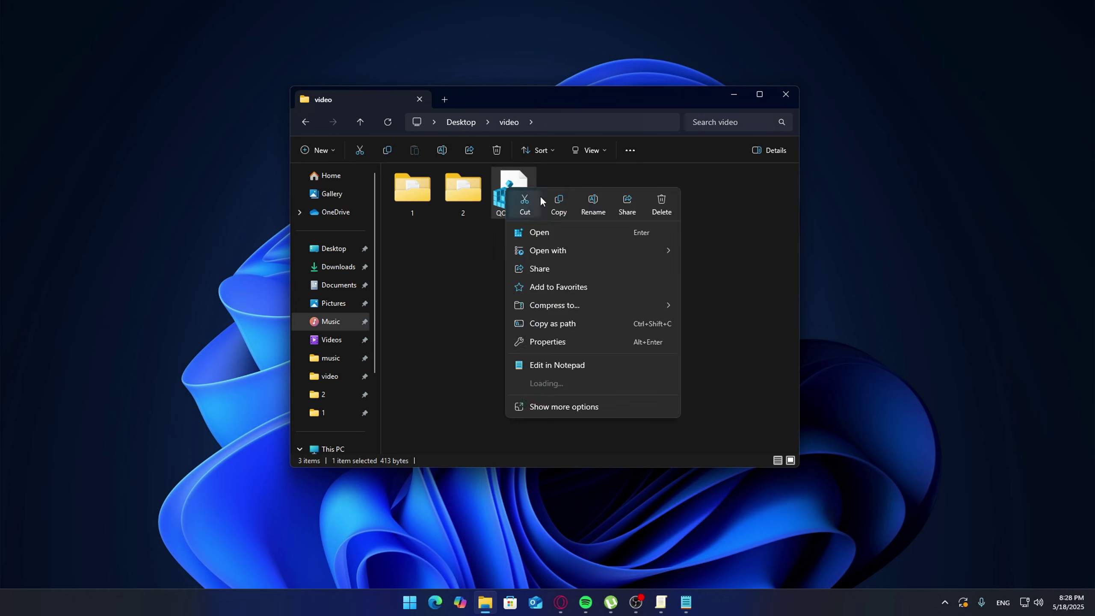
pyautogui.moveTo(551, 251)
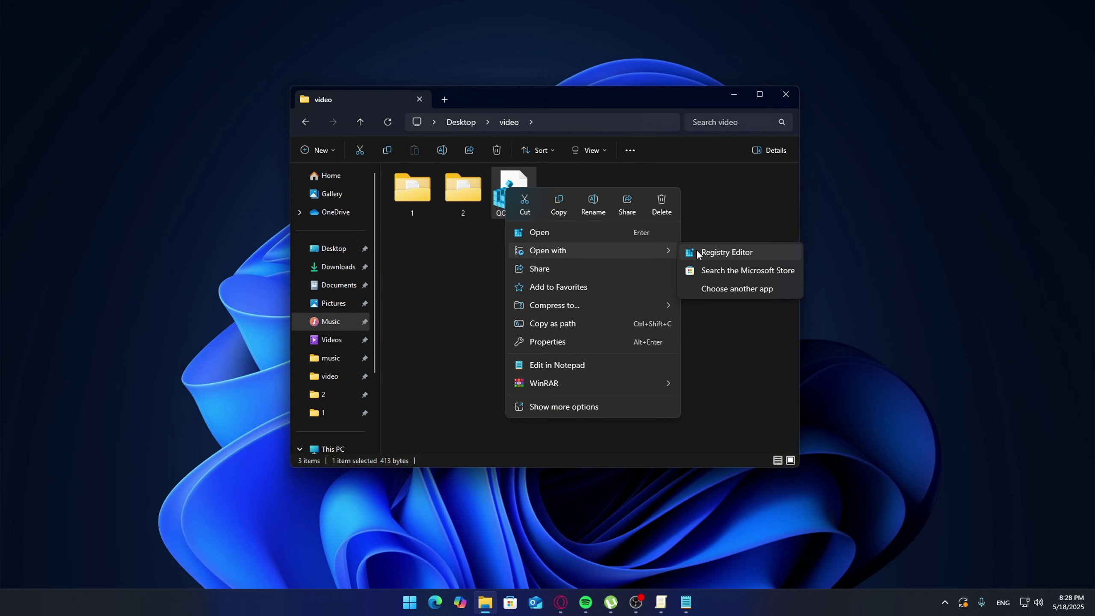
pyautogui.click(729, 289)
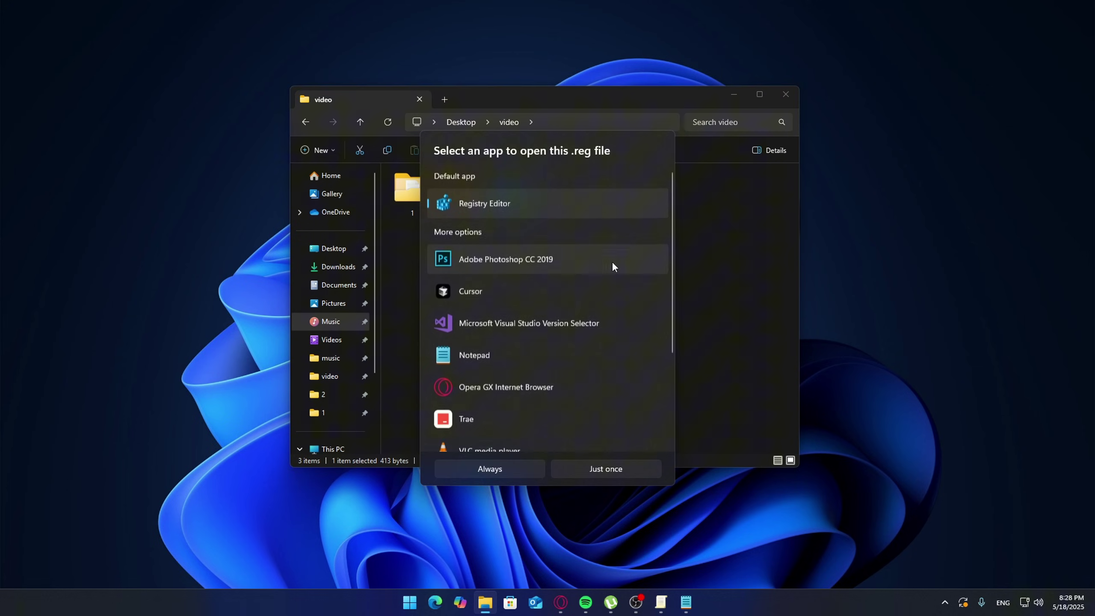
pyautogui.doubleClick(542, 355)
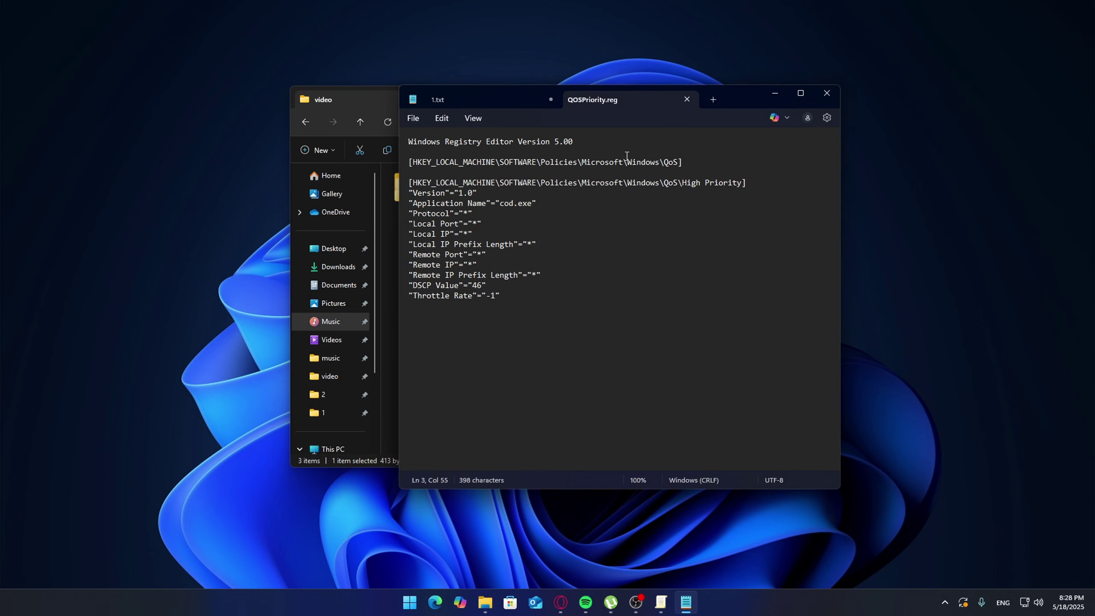
# Replace cod.exe with valorant-win64-shipping.exe as the Application Name in the .reg file.
pyautogui.moveTo(742, 92); pyautogui.dragTo(728, 103)
pyautogui.moveTo(513, 343); pyautogui.dragTo(460, 134)
pyautogui.click(586, 260)
pyautogui.moveTo(519, 214); pyautogui.dragTo(502, 215)
pyautogui.click(503, 214)
pyautogui.press('BackSpace')
pyautogui.press('BackSpace')
pyautogui.press('BackSpace')
pyautogui.moveTo(504, 215); pyautogui.dragTo(484, 215)
pyautogui.write('valorant-win64-shipping.exe')
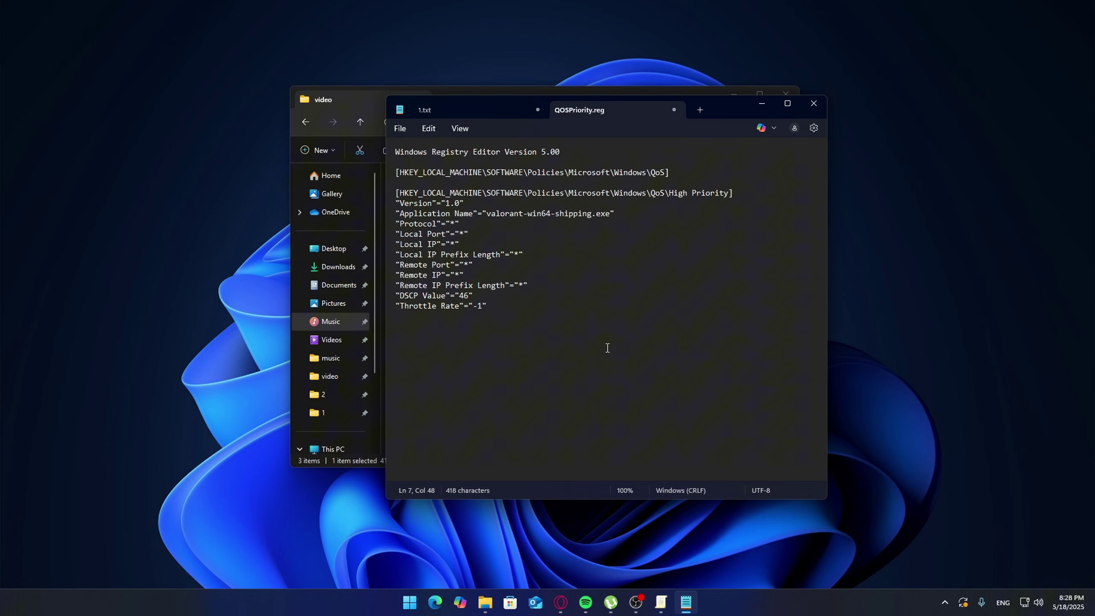
# Acknowledge the registry import, rename the QoS key to Valorat and close Notepad.
pyautogui.moveTo(599, 372); pyautogui.dragTo(472, 193)
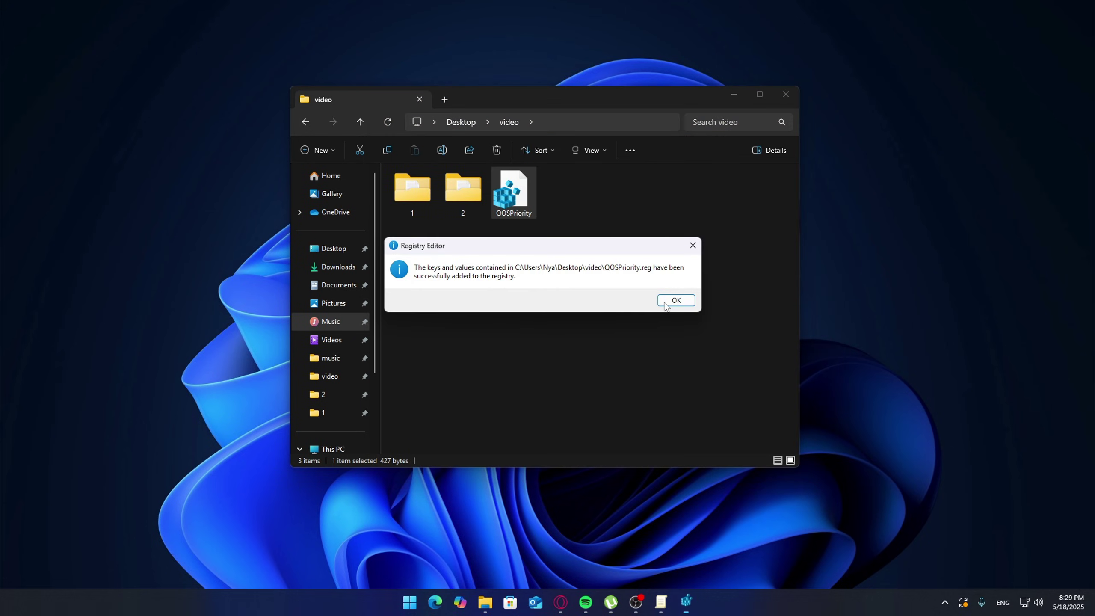
pyautogui.click(666, 304)
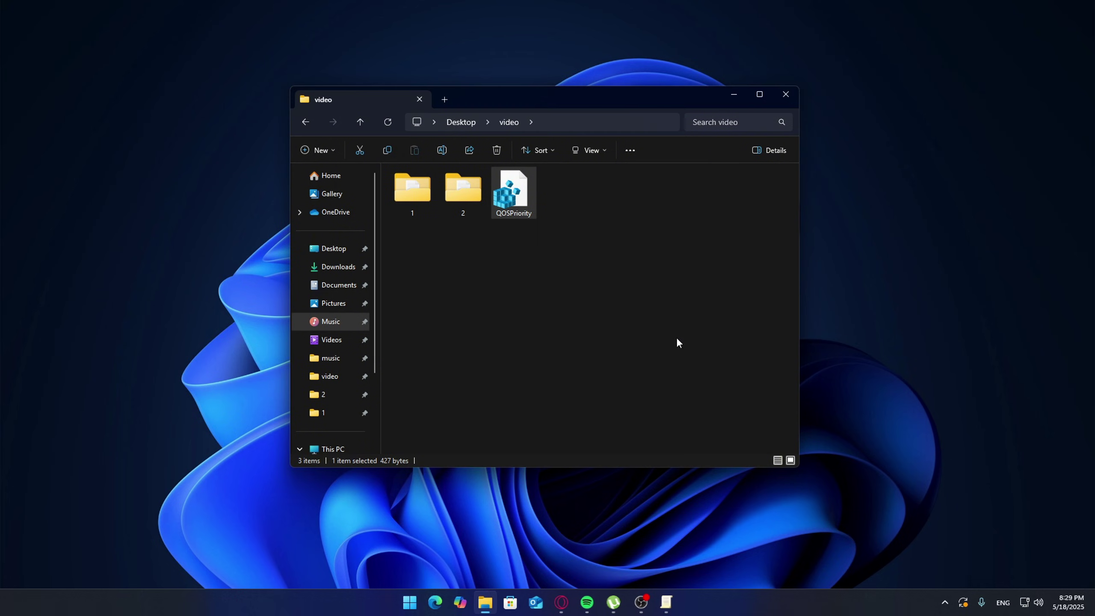
pyautogui.click(680, 606)
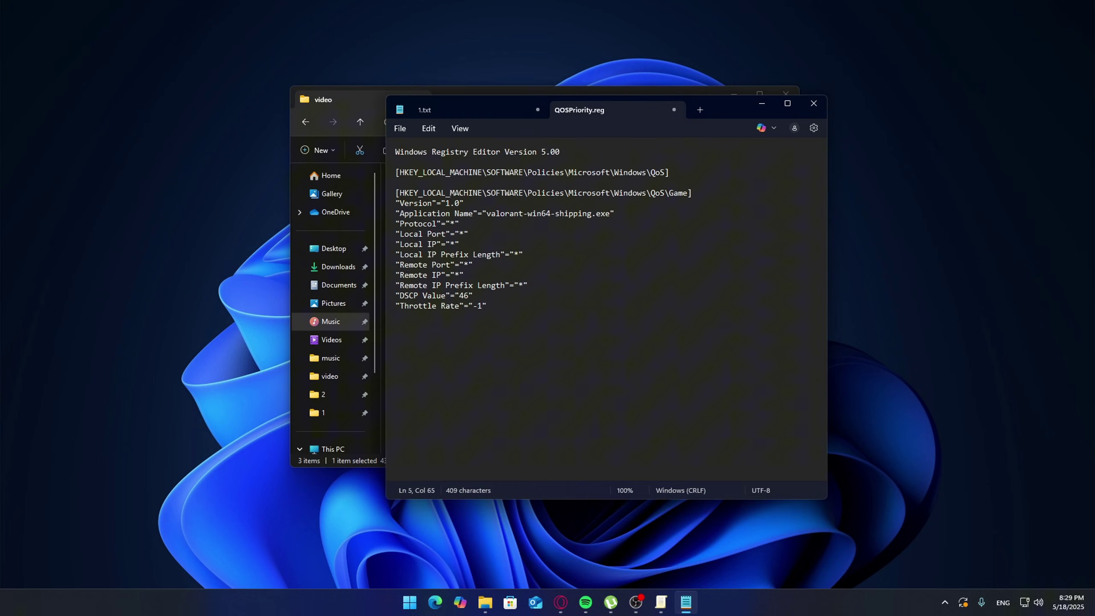
pyautogui.press('BackSpace')
pyautogui.press('BackSpace')
pyautogui.press('BackSpace')
pyautogui.press('BackSpace')
pyautogui.write('Valorat')
pyautogui.click(823, 101)
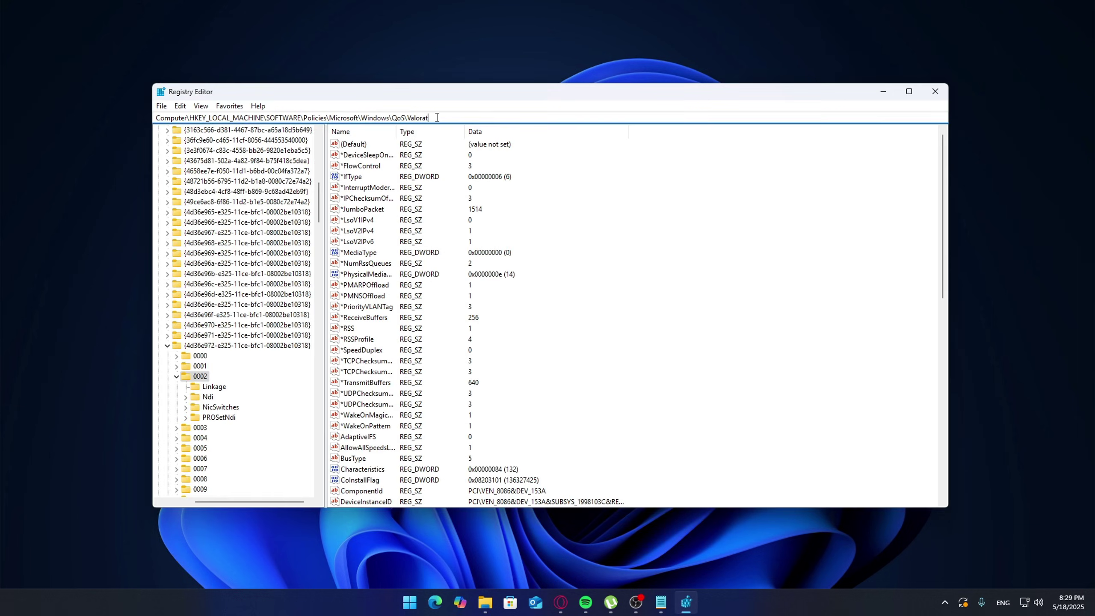
# Refresh Registry Editor and inspect the gamename qos key under QoS.
pyautogui.press('F5')
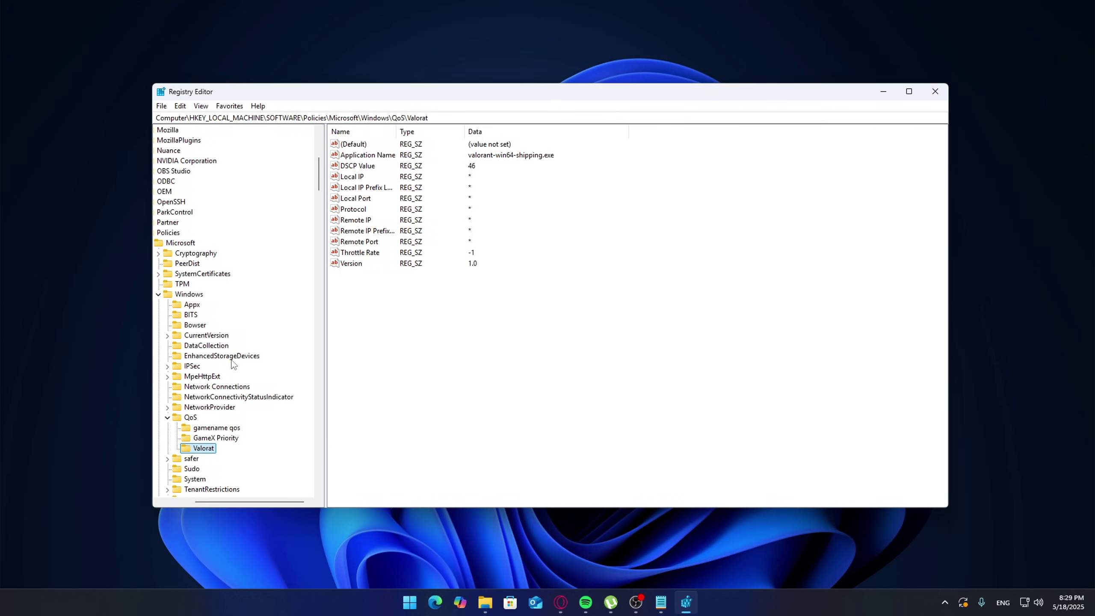
pyautogui.scroll(-1, 232, 364)
pyautogui.click(214, 397)
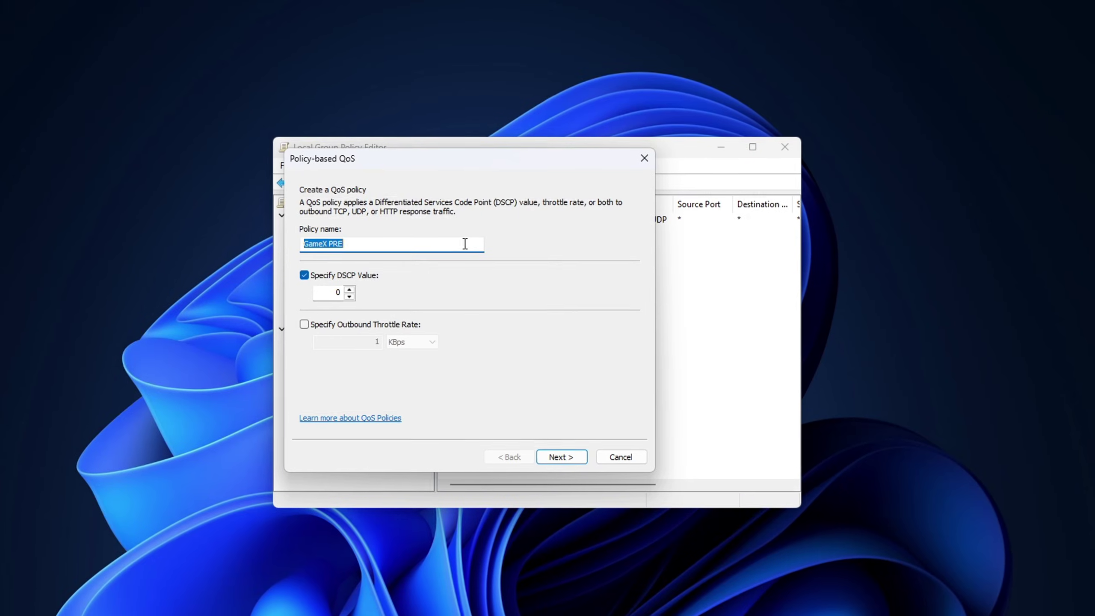
# Replace the Policy name with 'GameX Priority' in the Create a QoS policy page, then move on to the DSCP value.
pyautogui.press('BackSpace')
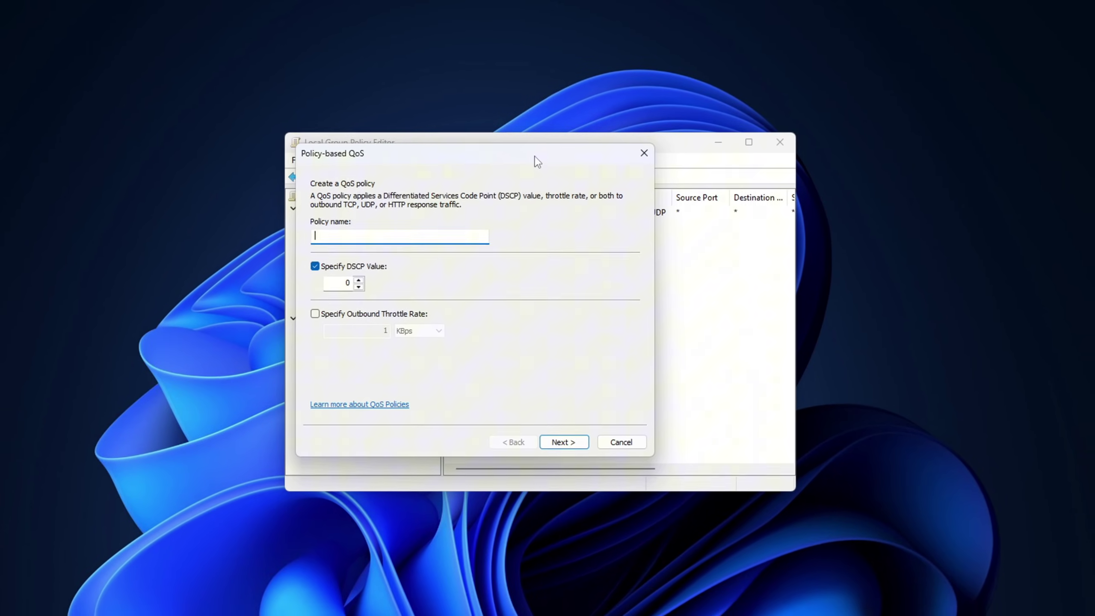
pyautogui.moveTo(544, 158)
pyautogui.mouseDown()
pyautogui.moveTo(560, 155)
pyautogui.moveTo(552, 163)
pyautogui.mouseUp()
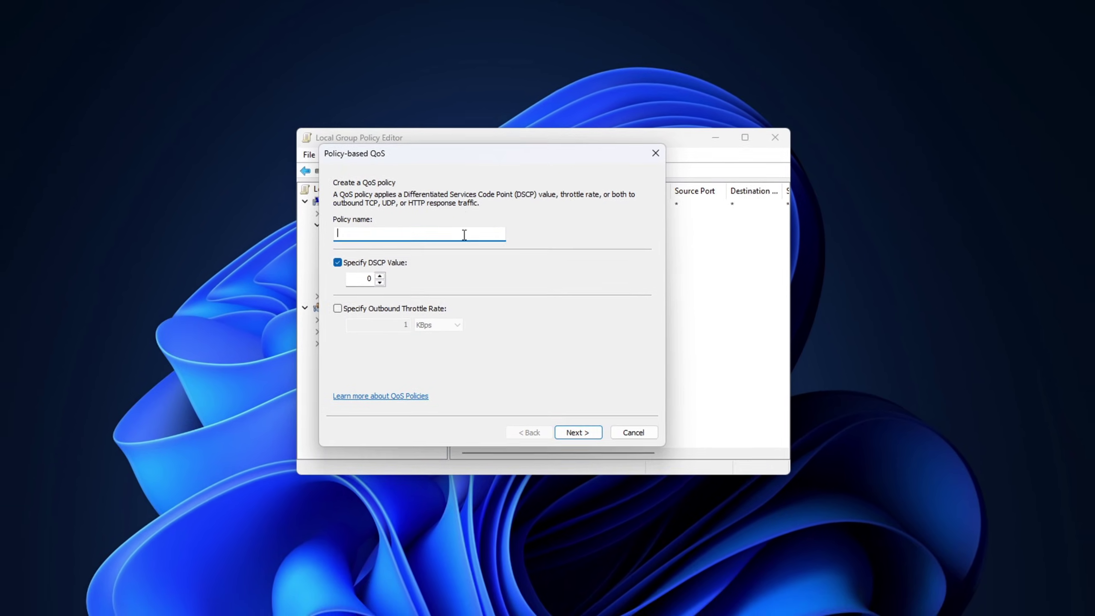
pyautogui.press('End')
pyautogui.press('Tab')
pyautogui.press('Tab')
pyautogui.write('46')
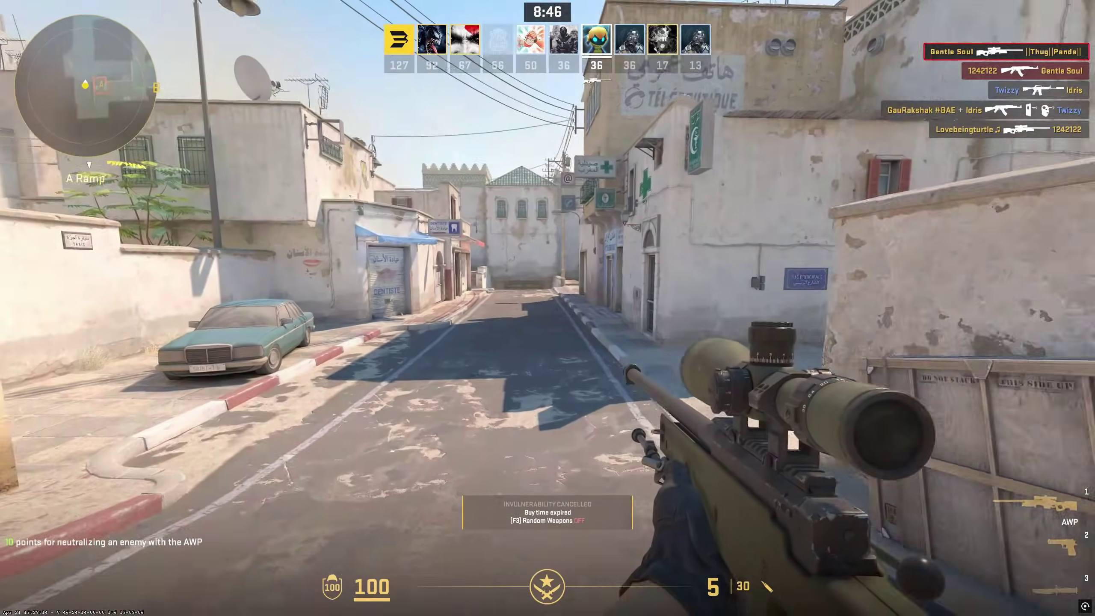